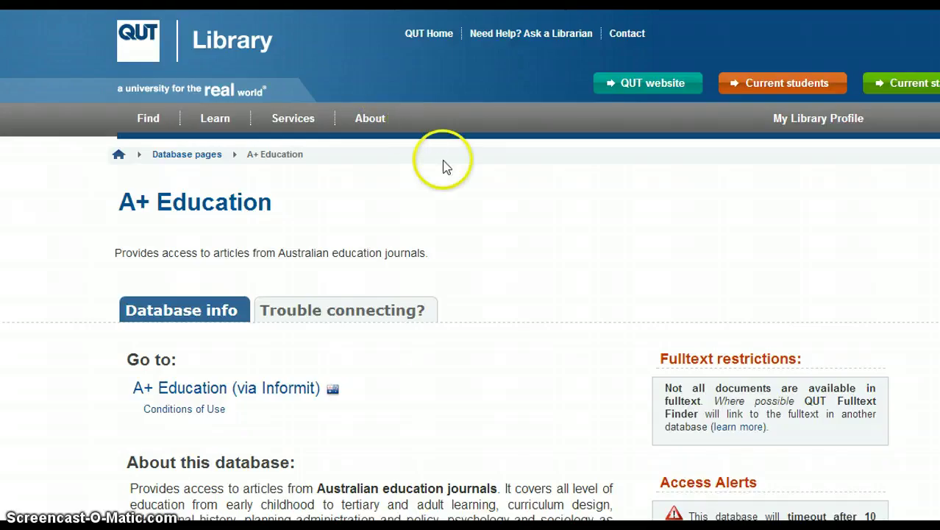
# - Open the A+ Education database via Informit and switch to its advanced search form
pyautogui.click(187, 395)
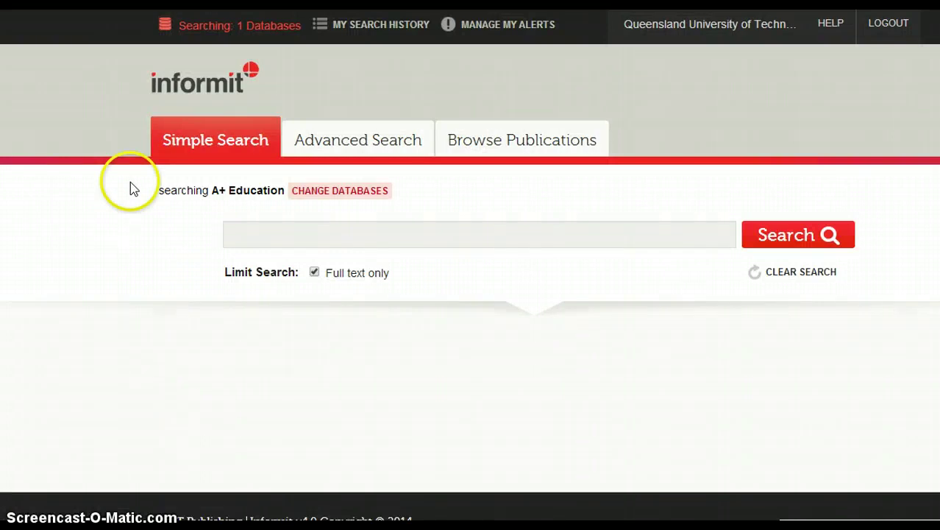
pyautogui.click(346, 146)
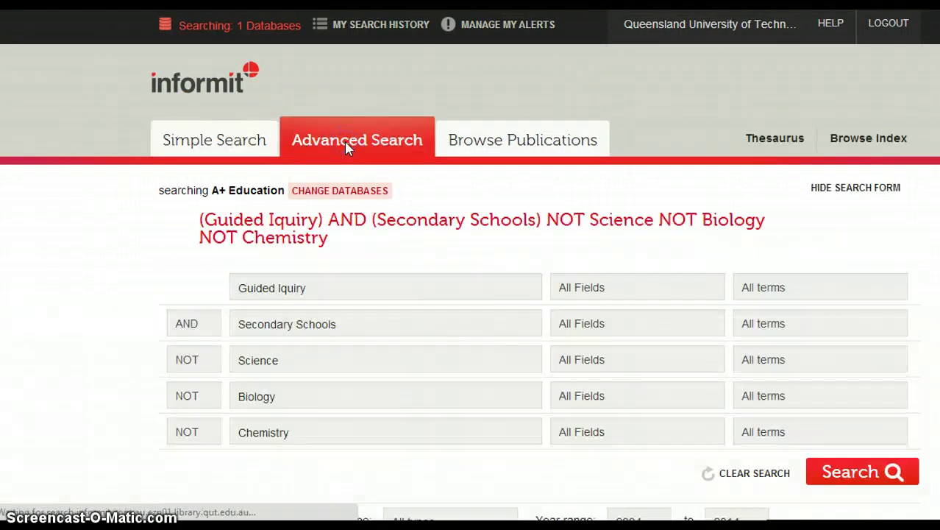
# - Correct the first search term to "Guided Inquiry" and run the search with the existing Secondary Schools, Science, Biology and Chemistry terms
pyautogui.click(280, 288)
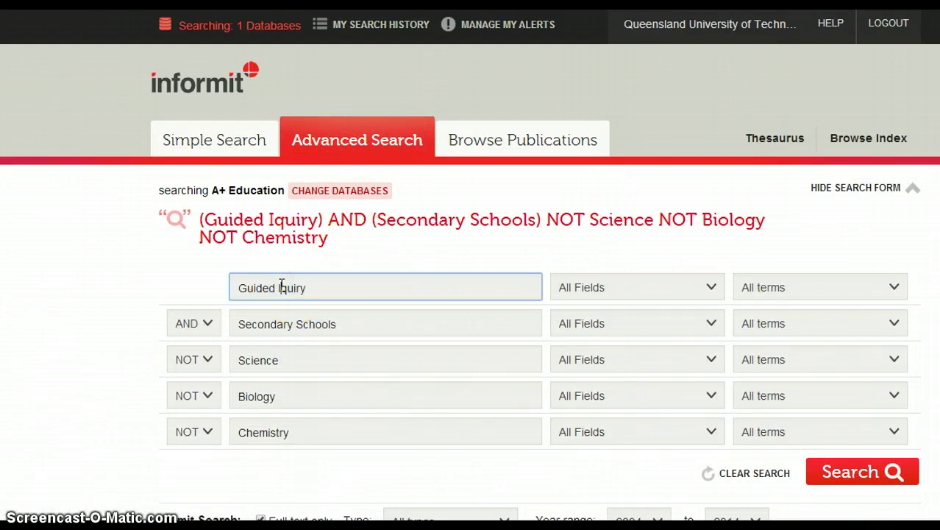
pyautogui.write('n')
pyautogui.scroll(-1, 470, 295)
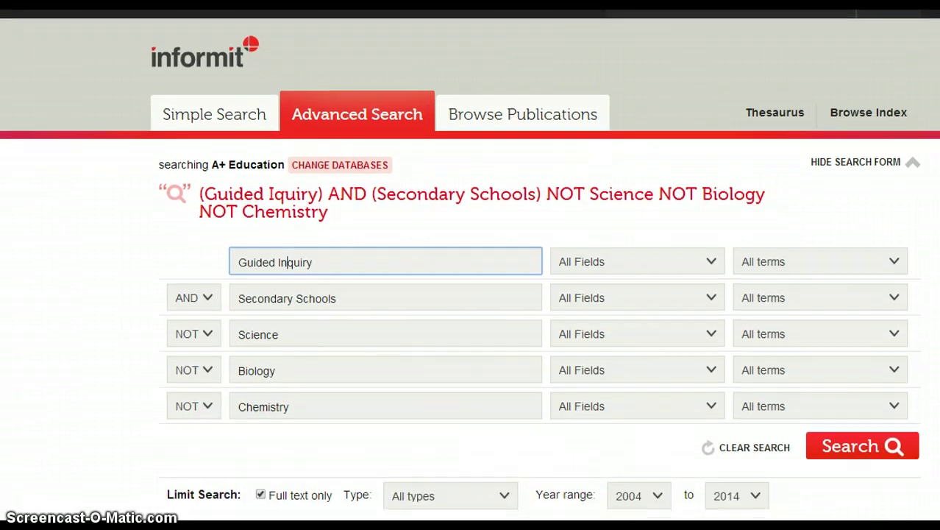
pyautogui.scroll(-2, 470, 294)
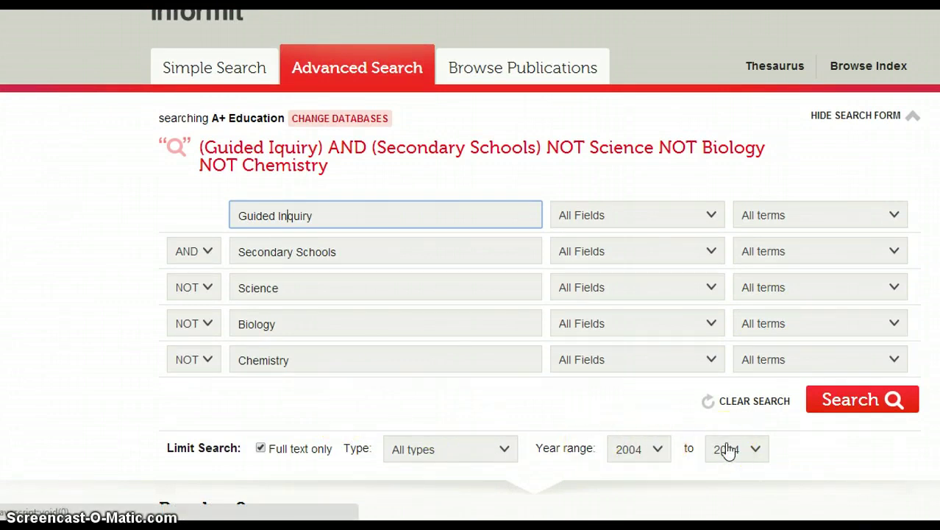
pyautogui.click(422, 287)
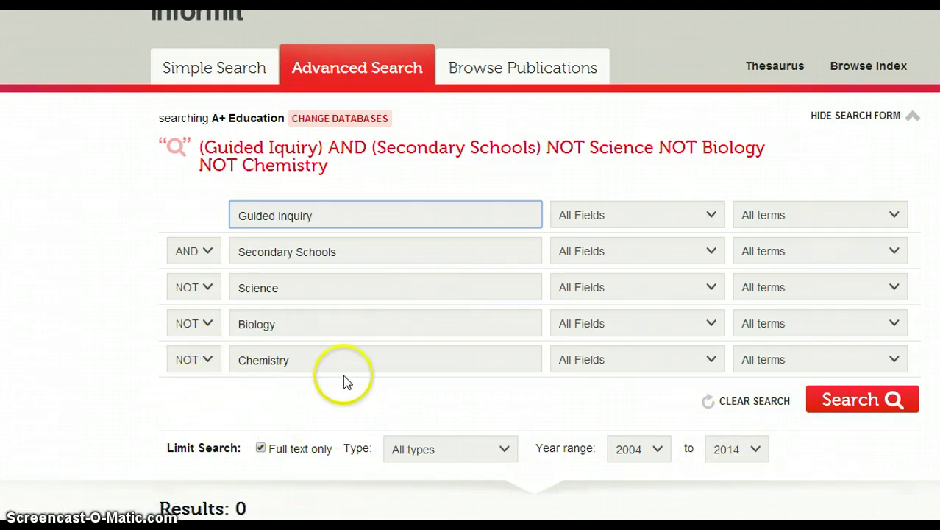
pyautogui.click(864, 407)
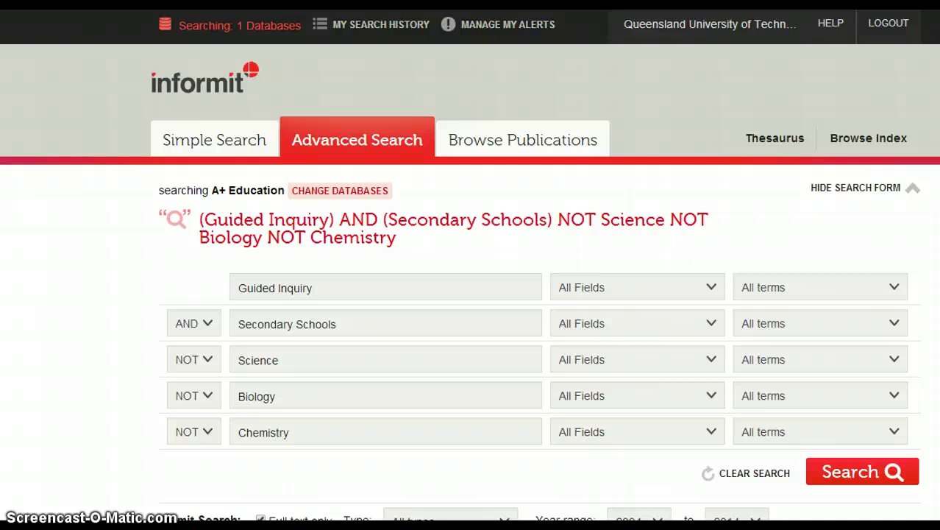
# - View the full-text PDF of the article "Inquiry and learning : what can IB show us about inquiry?" and return to the results
pyautogui.scroll(-6, 470, 265)
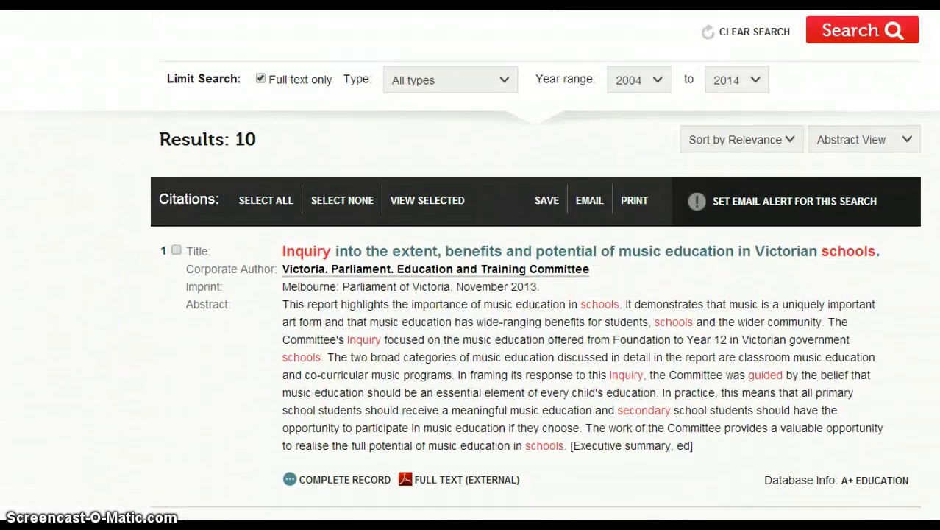
pyautogui.scroll(-1, 470, 265)
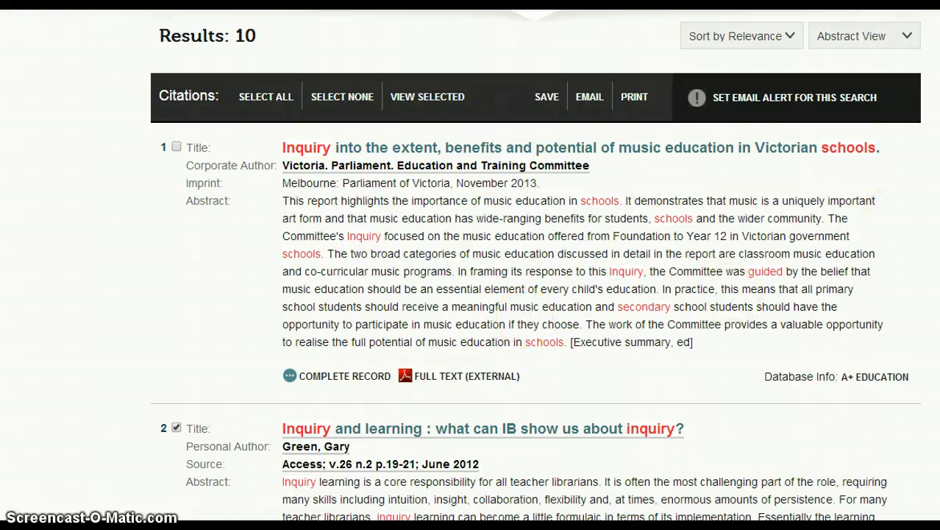
pyautogui.scroll(-4, 294, 409)
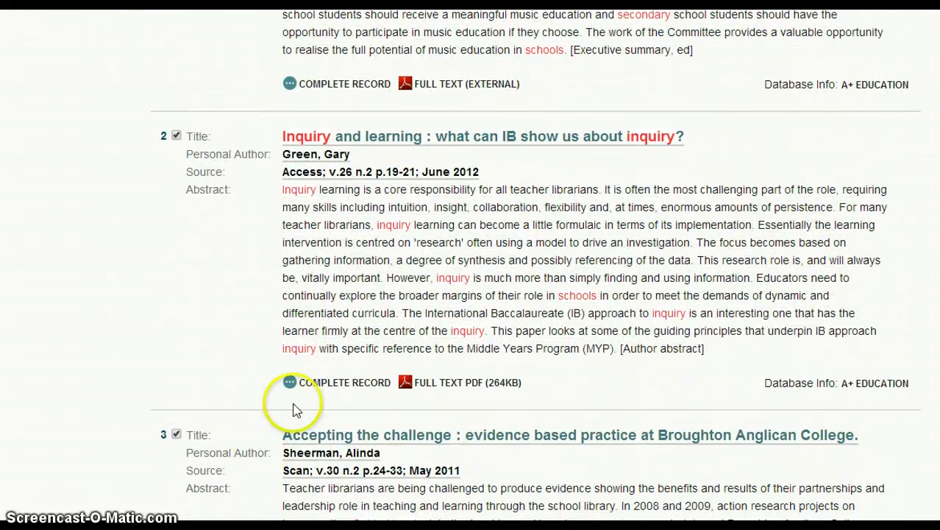
pyautogui.click(327, 383)
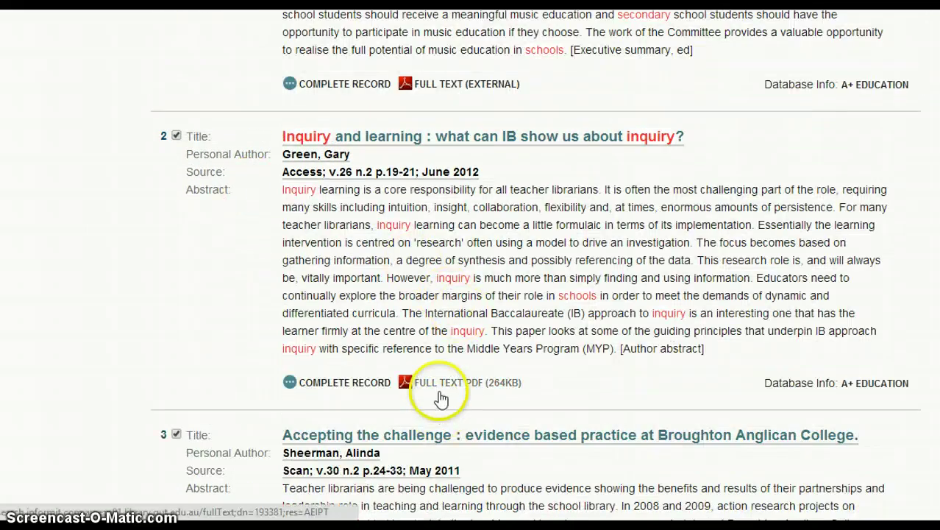
pyautogui.click(439, 392)
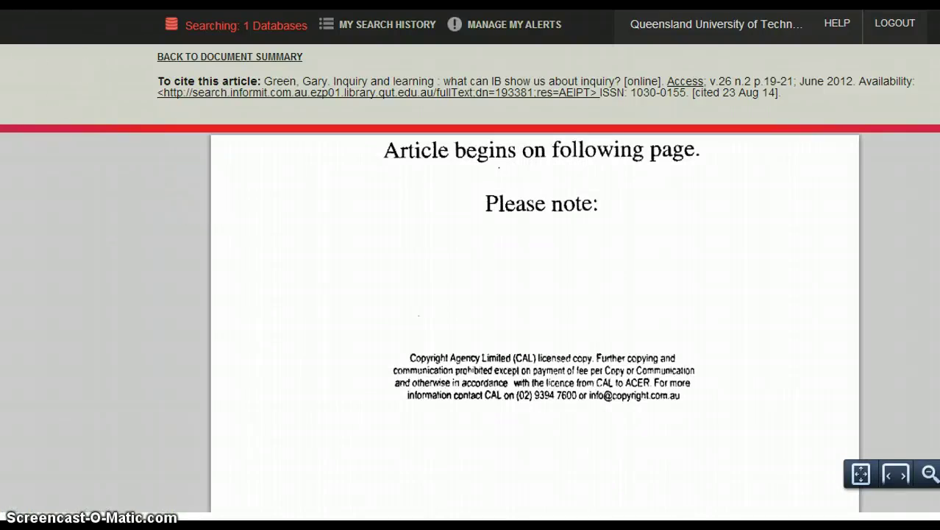
pyautogui.hotkey('alt', 'Left')
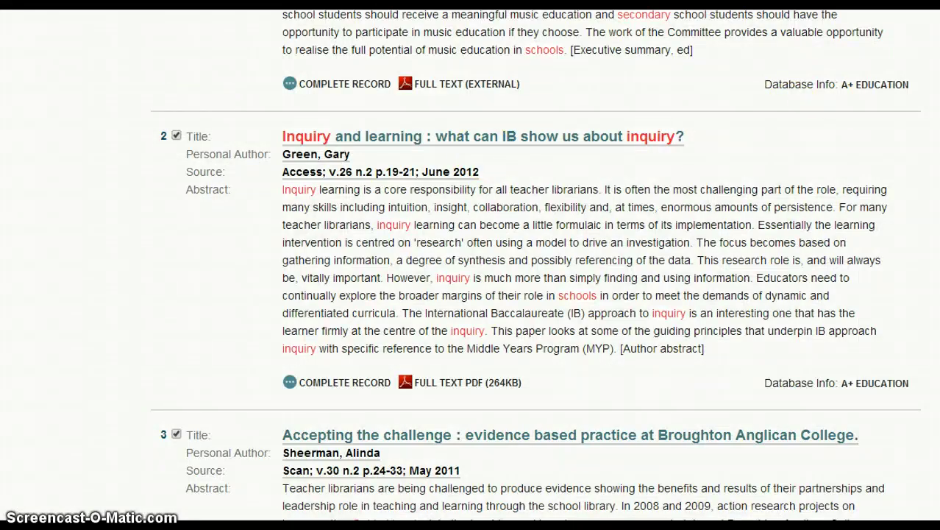
# - Read through the titles and abstracts of results 3 to 10 to judge their relevance to guided inquiry in secondary schools
pyautogui.scroll(-4, 534, 265)
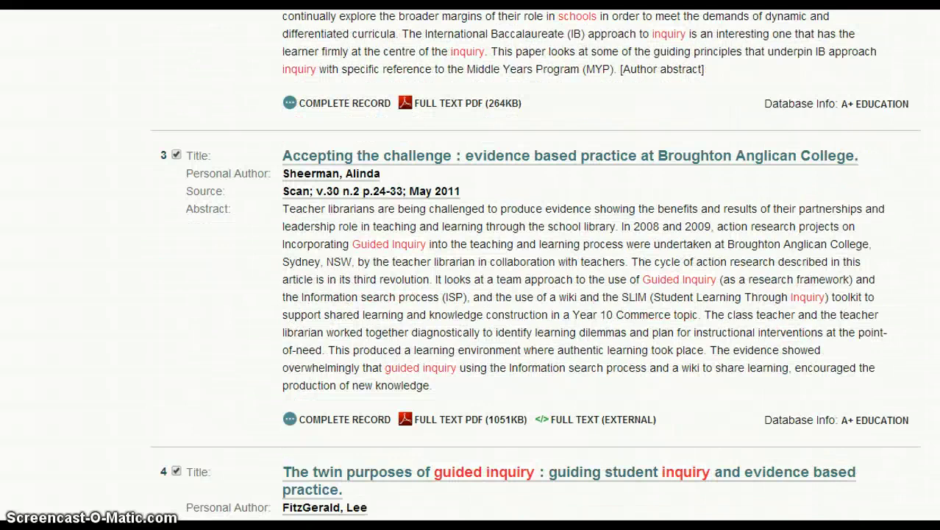
pyautogui.scroll(7, 654, 252)
pyautogui.scroll(-2, 654, 251)
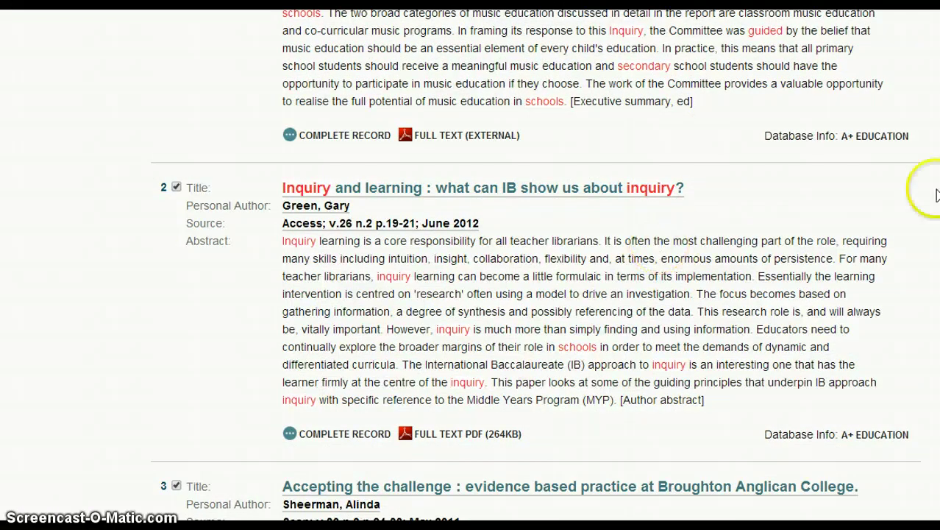
pyautogui.scroll(-5, 535, 264)
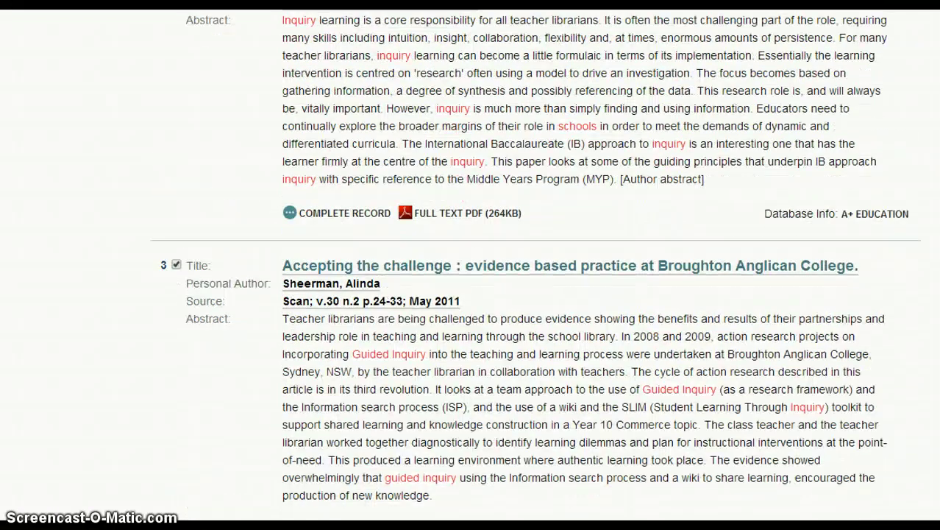
pyautogui.scroll(1, 534, 265)
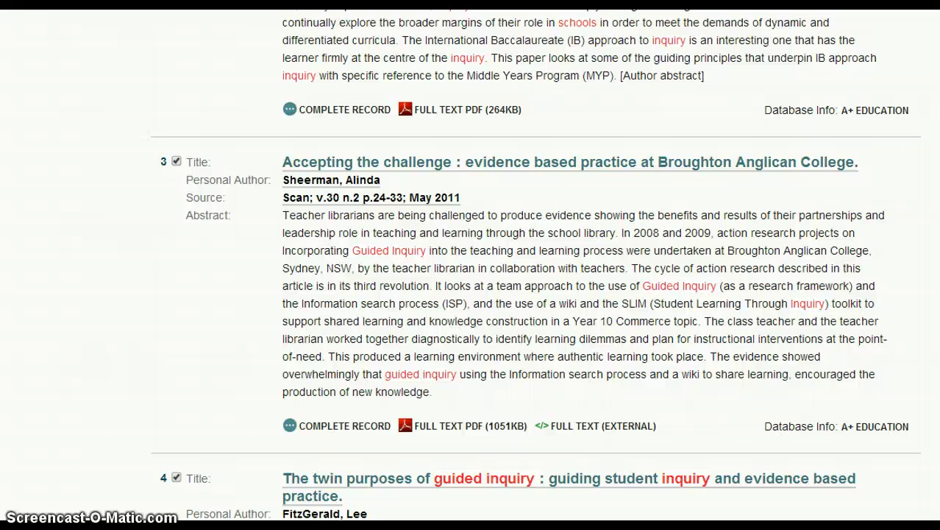
pyautogui.scroll(-2, 535, 265)
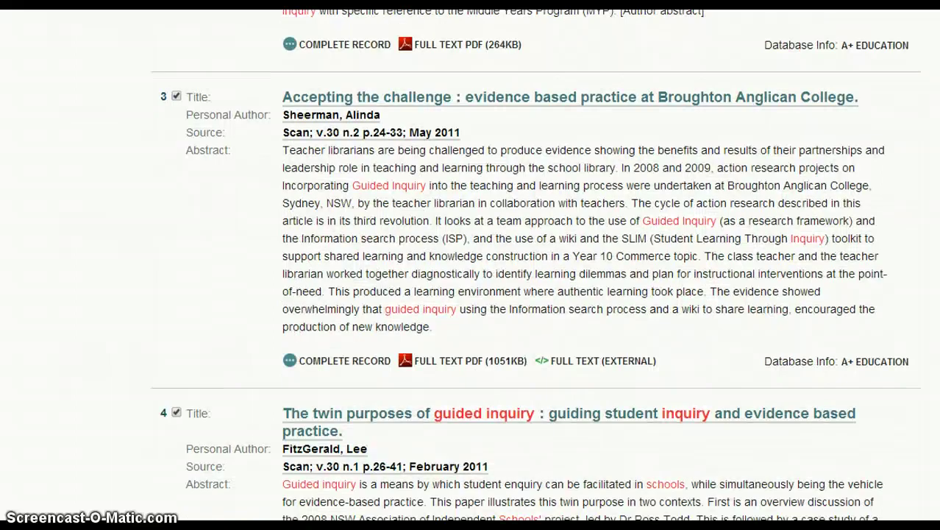
pyautogui.scroll(-7, 535, 265)
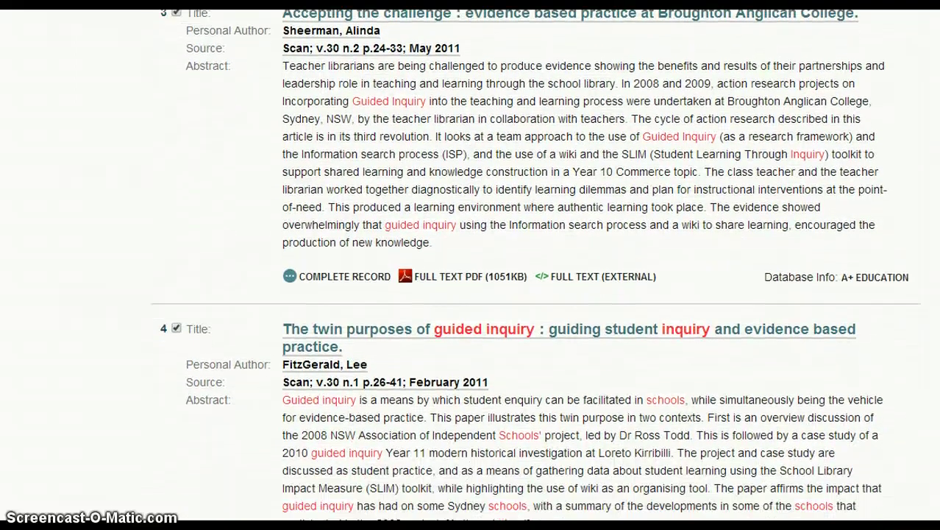
pyautogui.scroll(-2, 534, 265)
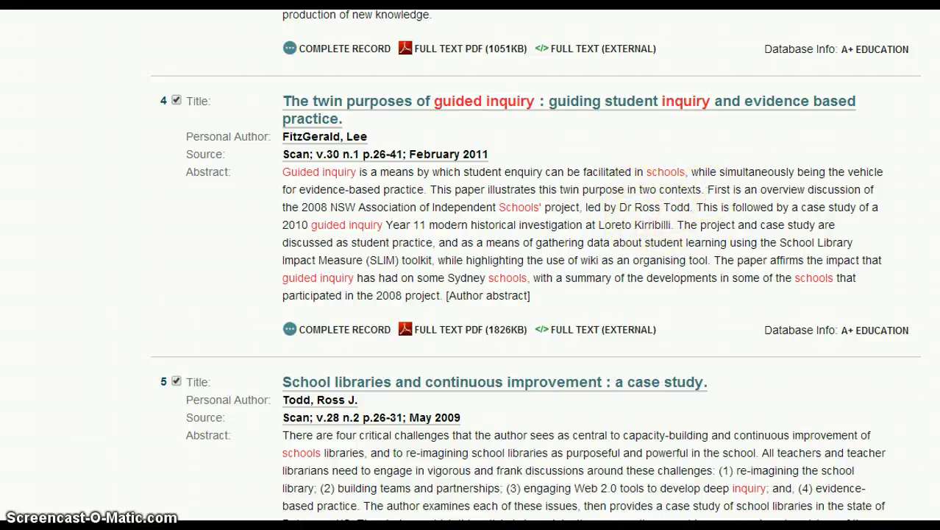
pyautogui.scroll(-4, 515, 294)
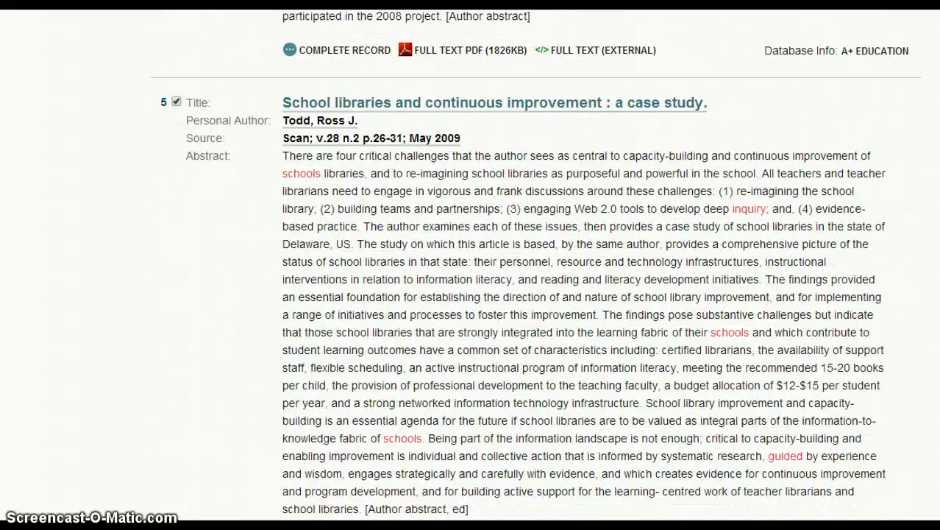
pyautogui.scroll(-1, 515, 294)
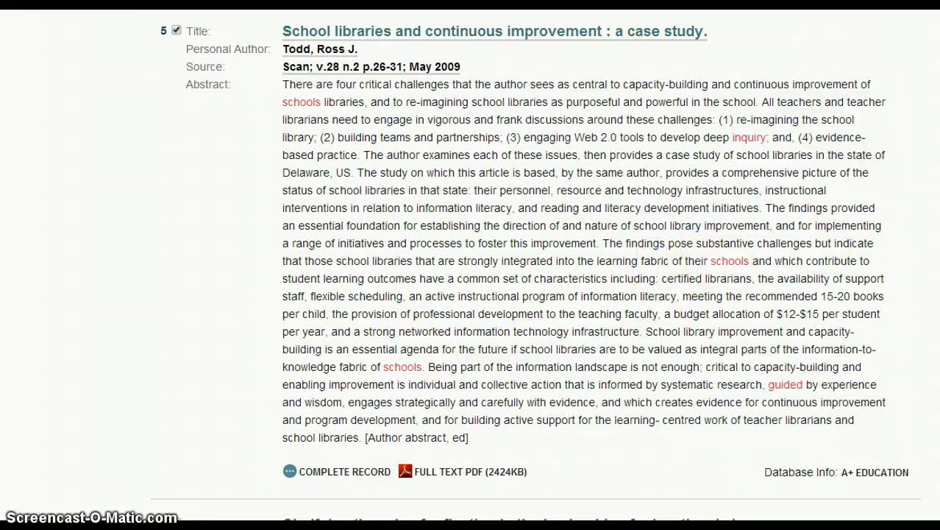
pyautogui.scroll(-5, 515, 294)
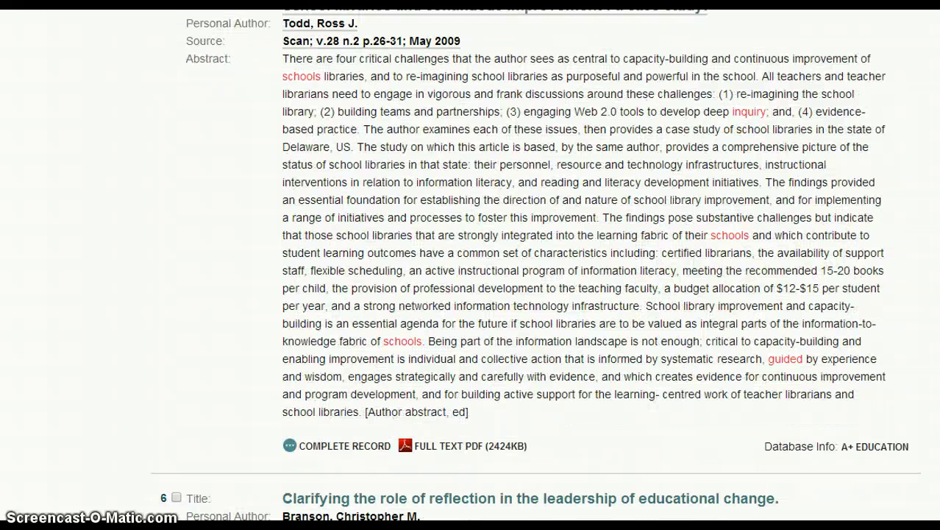
pyautogui.scroll(-2, 535, 265)
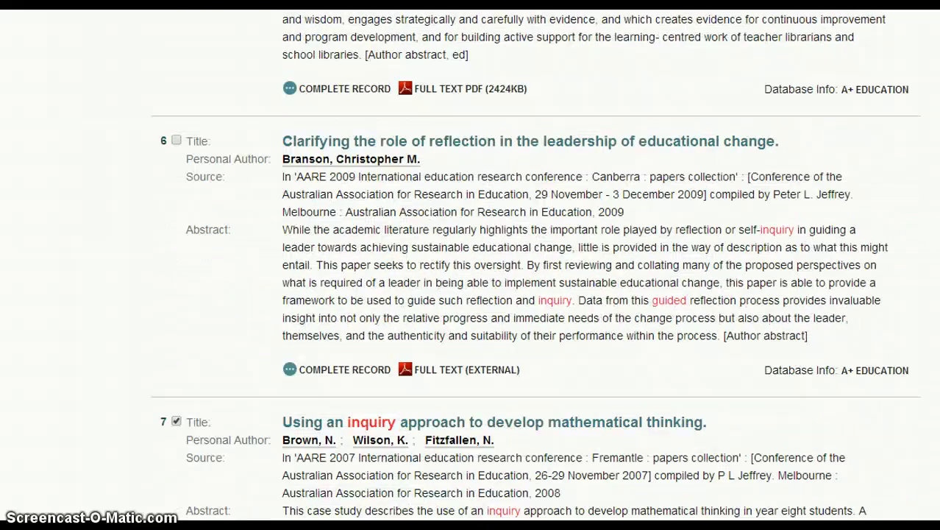
pyautogui.scroll(-5, 535, 265)
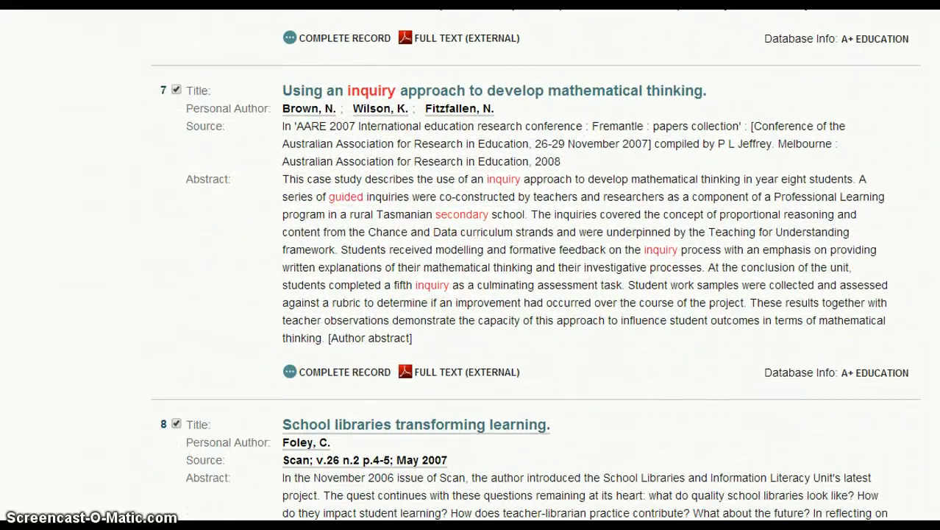
pyautogui.scroll(-1, 536, 265)
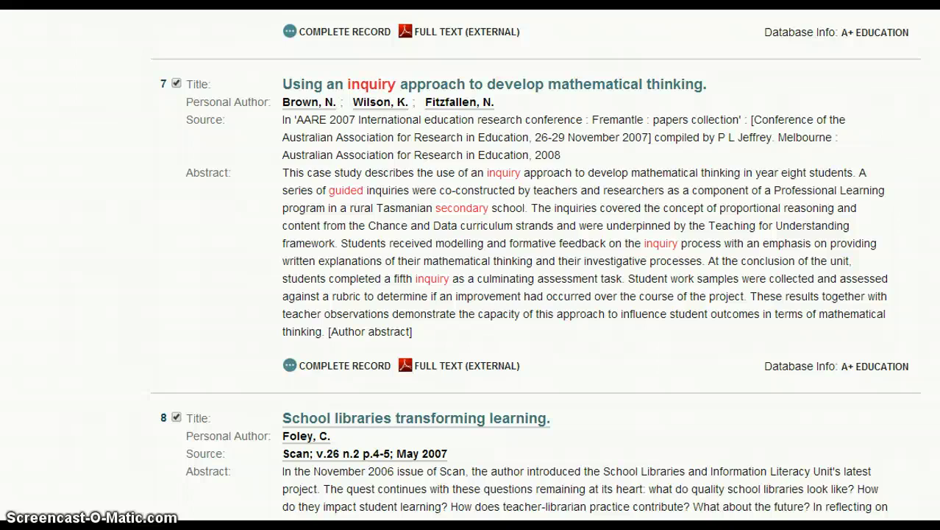
pyautogui.scroll(-5, 535, 264)
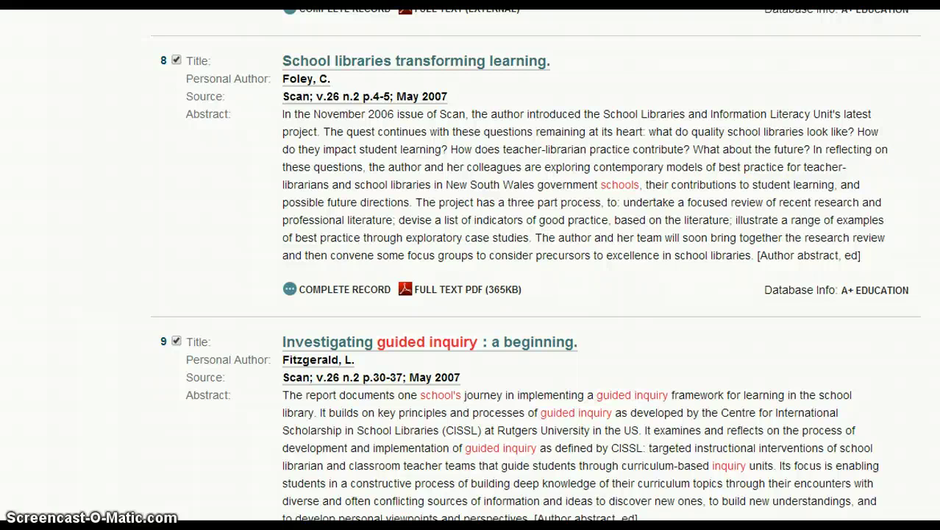
pyautogui.scroll(-4, 536, 265)
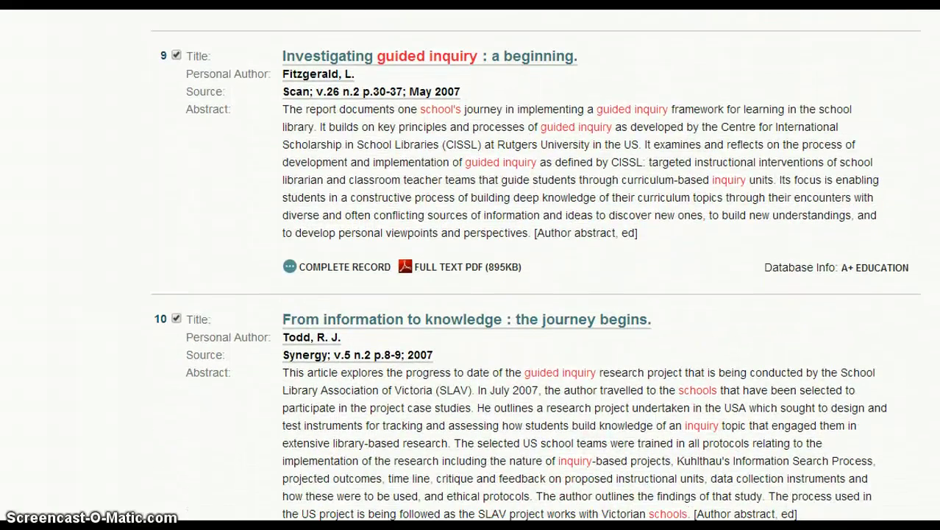
pyautogui.scroll(-2, 535, 265)
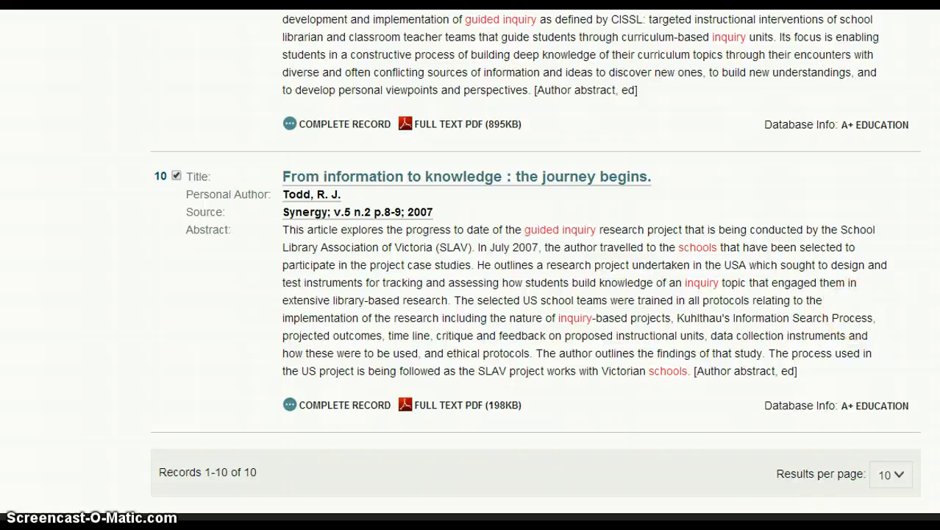
pyautogui.scroll(-3, 471, 265)
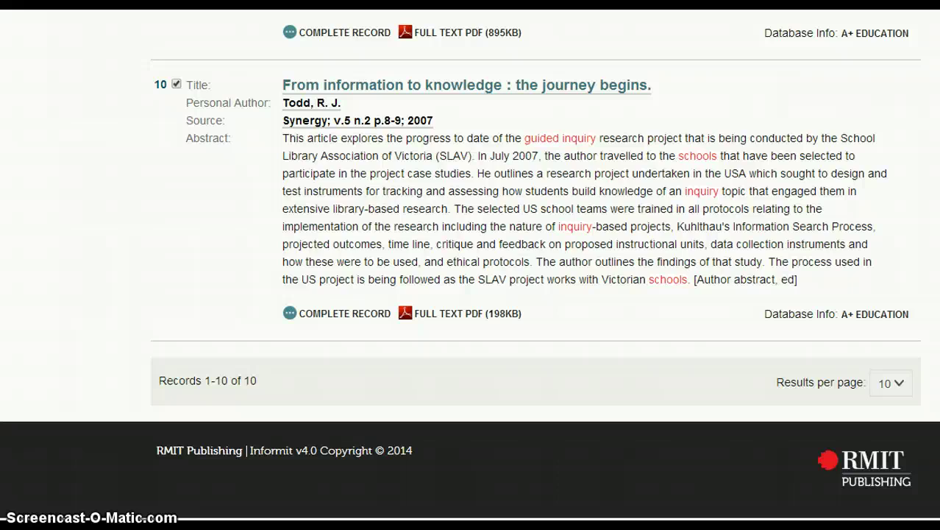
# - Go back through the results and re-examine the entries on school library improvement and reflection in educational leadership
pyautogui.scroll(5, 471, 265)
pyautogui.scroll(8, 471, 264)
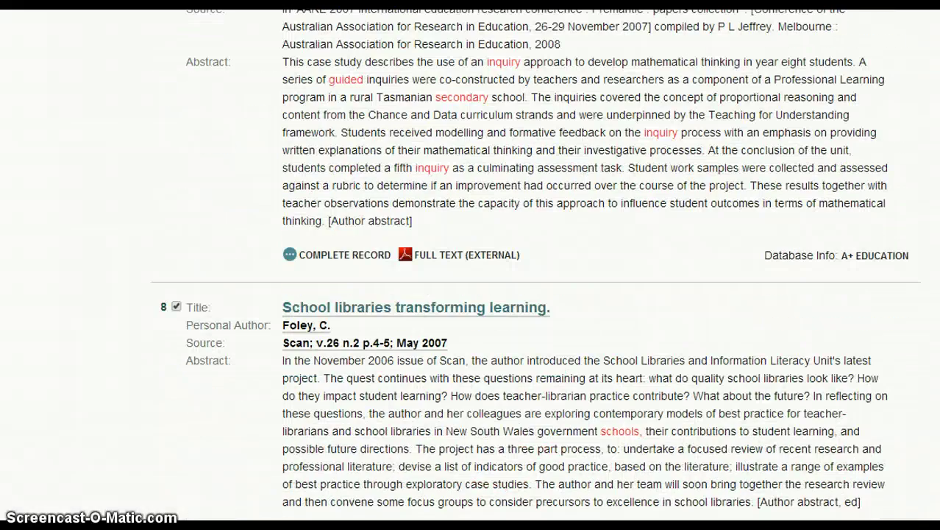
pyautogui.scroll(8, 471, 265)
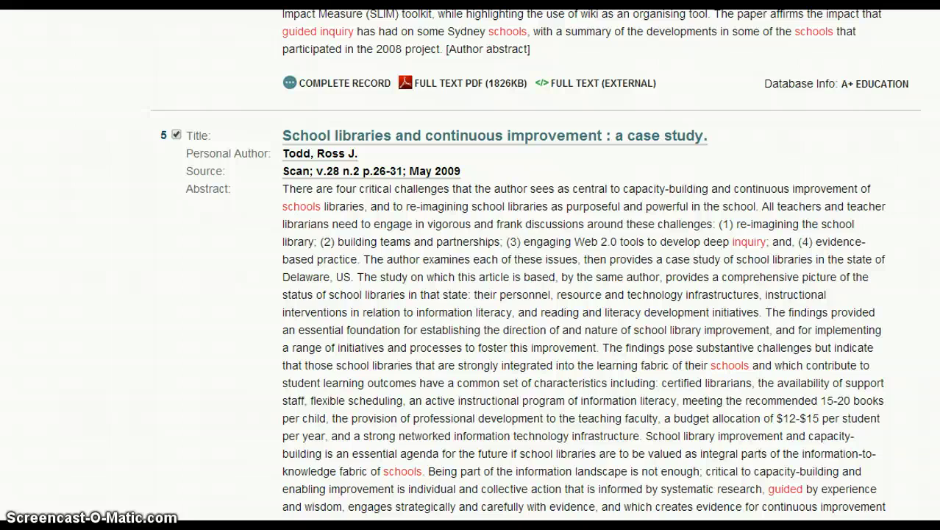
pyautogui.scroll(3, 470, 265)
pyautogui.scroll(-5, 471, 264)
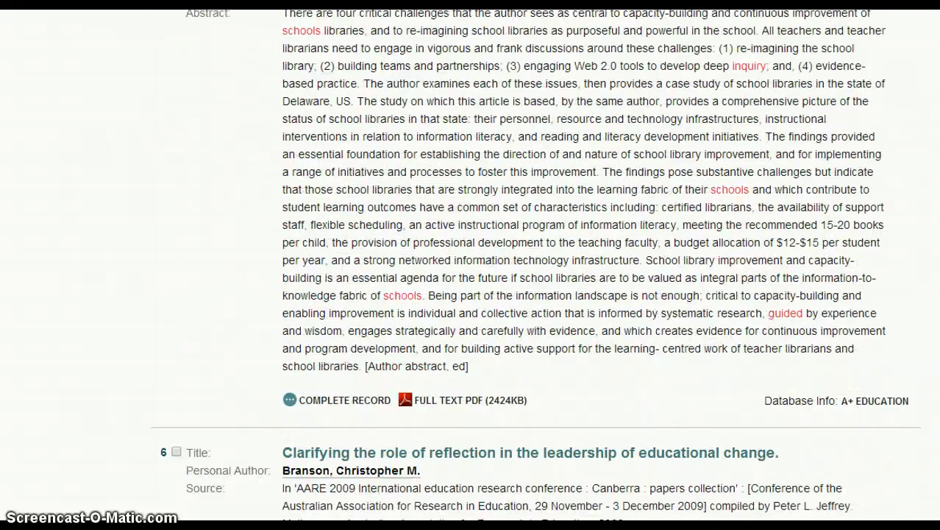
pyautogui.scroll(-1, 471, 265)
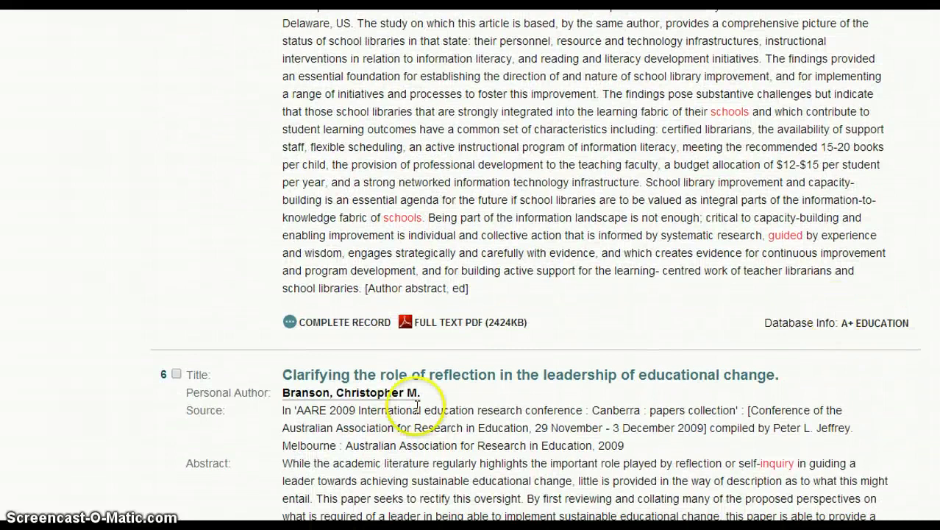